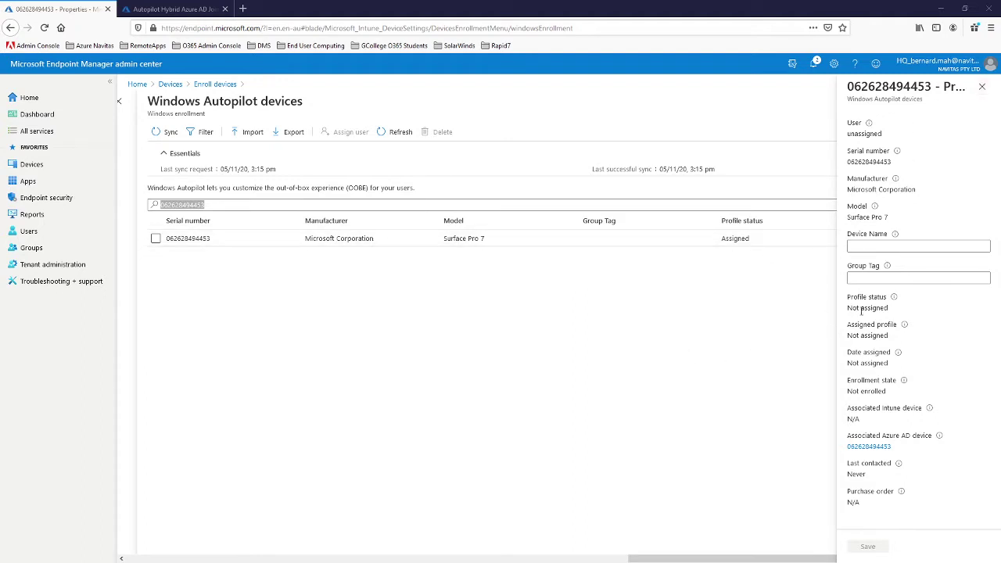
- Refresh the Windows Autopilot devices list and reopen the Surface Pro 7's properties to check its assigned profile
{"action": "left_click", "coordinate": [982, 86]}
{"action": "left_click", "coordinate": [390, 134]}
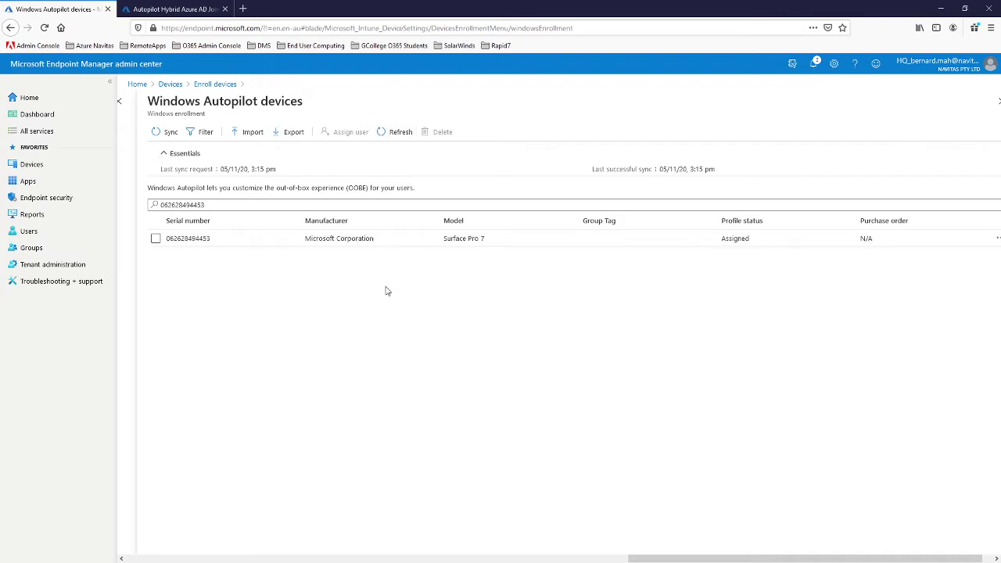
{"action": "left_click", "coordinate": [355, 238]}
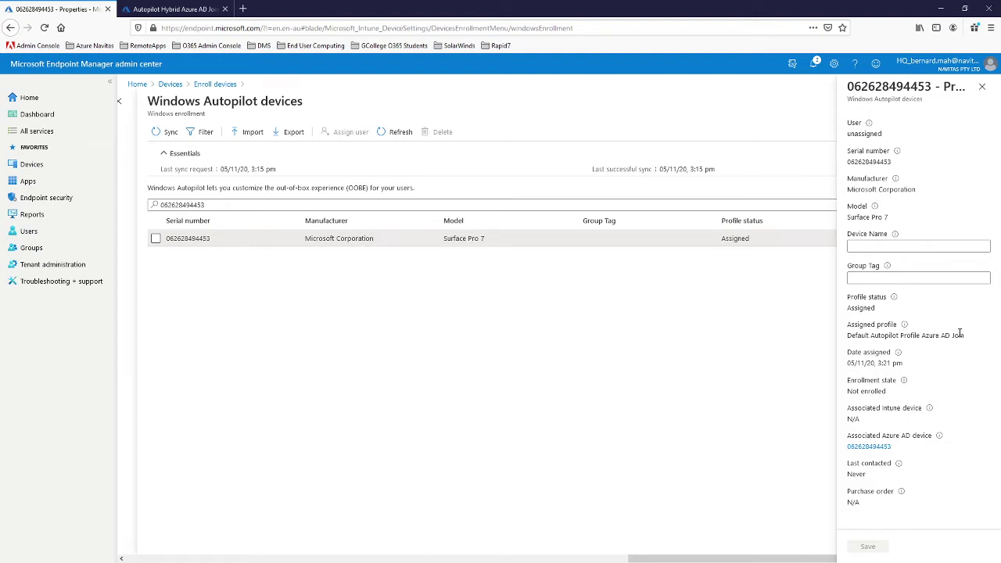
- Open the Devices overview separately from the Autopilot device properties, keeping both pages available
{"action": "right_click", "coordinate": [66, 172]}
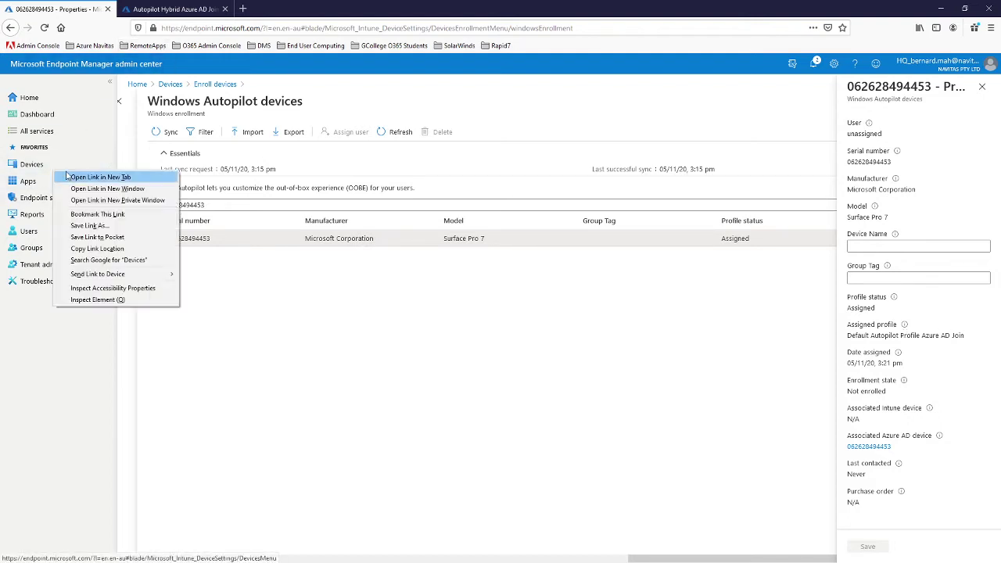
{"action": "left_click", "coordinate": [67, 177]}
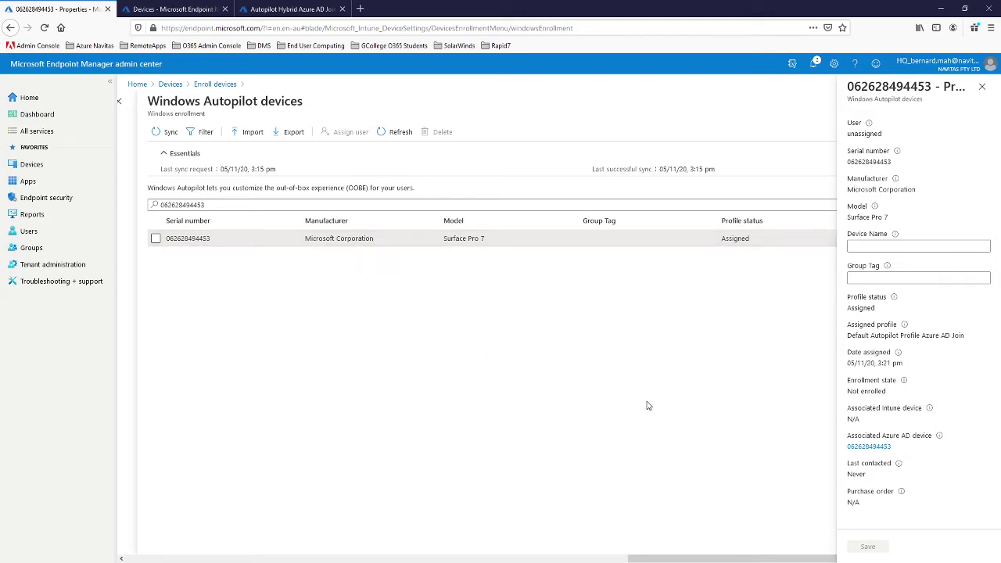
{"action": "left_click", "coordinate": [178, 7]}
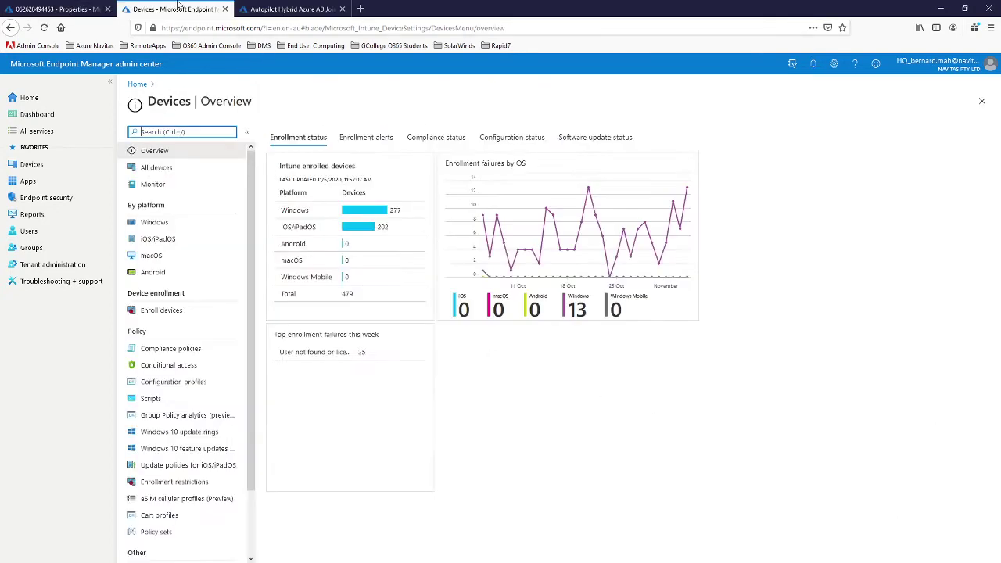
{"action": "left_click", "coordinate": [251, 5]}
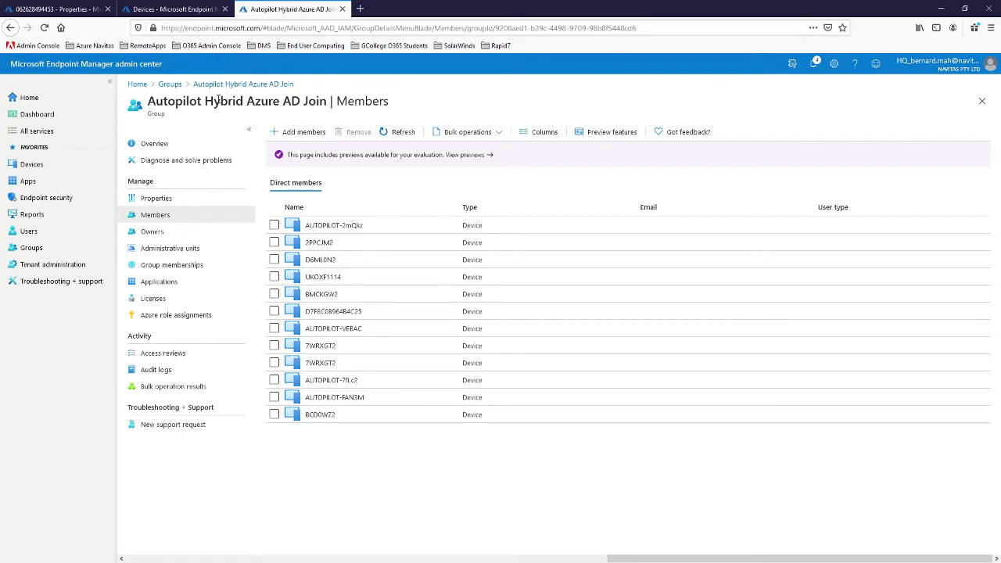
{"action": "left_click", "coordinate": [287, 133]}
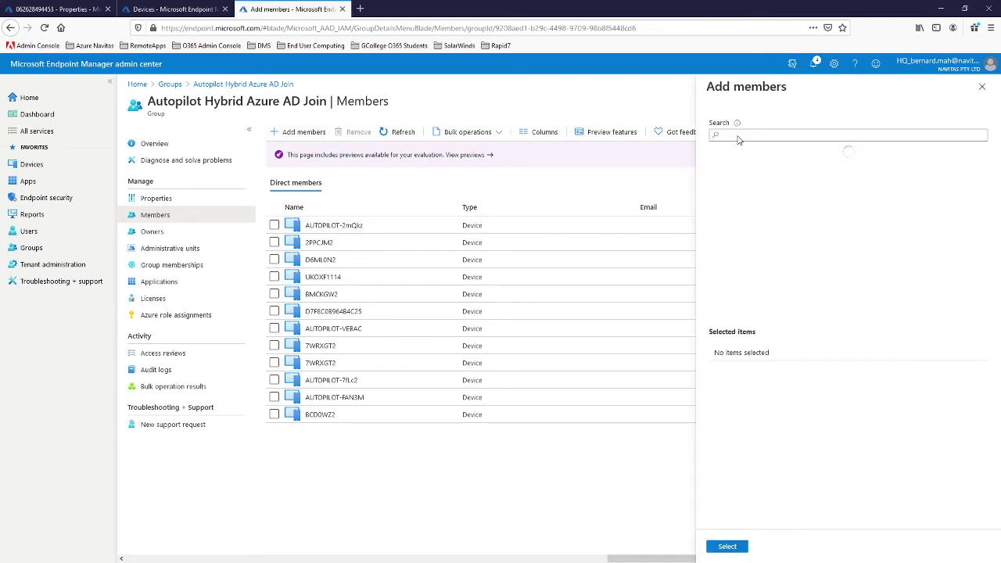
{"action": "left_click", "coordinate": [737, 134]}
{"action": "key", "text": "ctrl+v"}
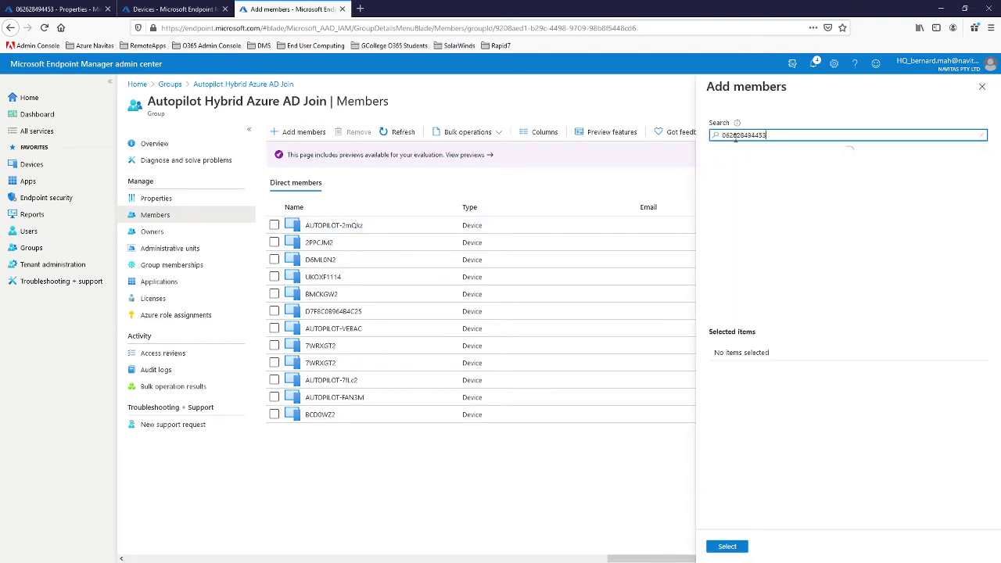
{"action": "left_click", "coordinate": [748, 164]}
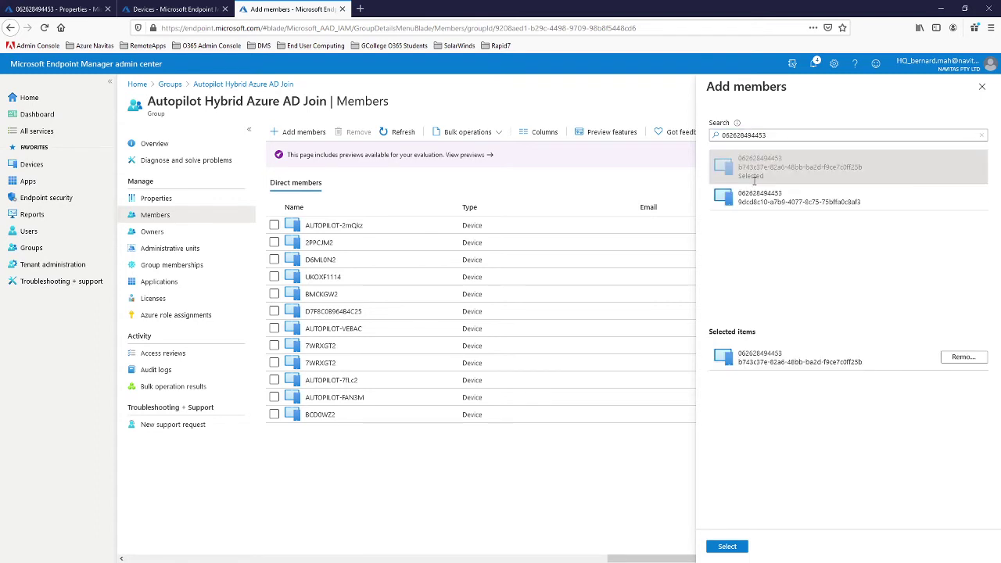
{"action": "left_click", "coordinate": [751, 190]}
{"action": "left_click", "coordinate": [727, 546]}
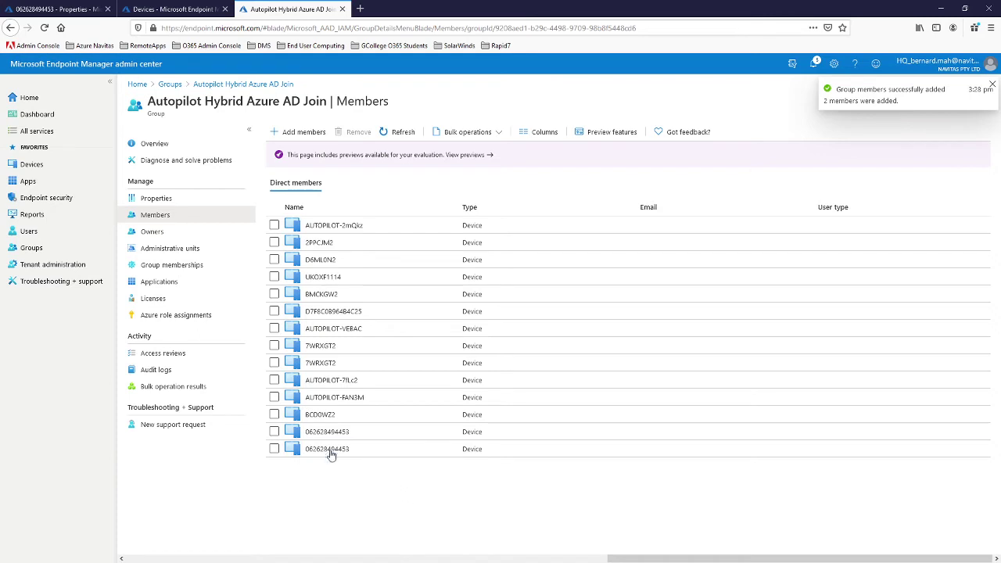
- Start a sync of the Windows Autopilot devices
{"action": "left_click", "coordinate": [68, 7]}
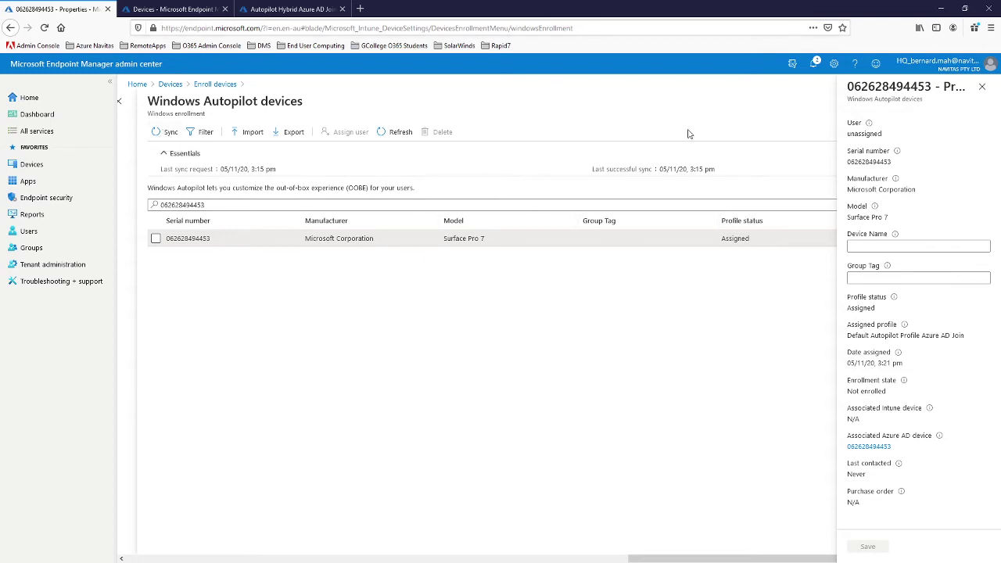
{"action": "left_click", "coordinate": [169, 133]}
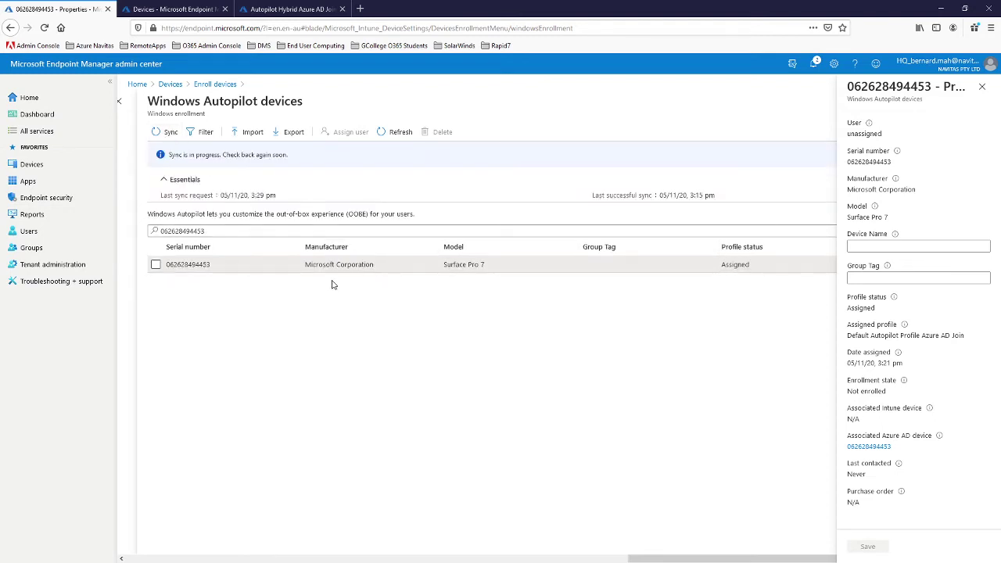
- Examine the properties and group assignments of the Default Autopilot Profile Hybrid Azure AAD Join over VPN deployment profile
{"action": "left_click", "coordinate": [185, 7]}
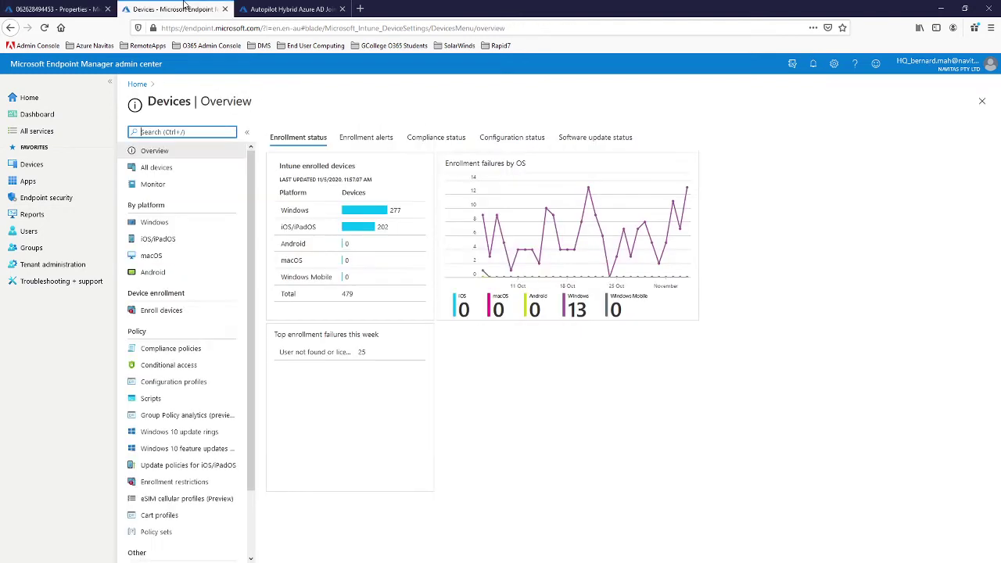
{"action": "left_click", "coordinate": [157, 313]}
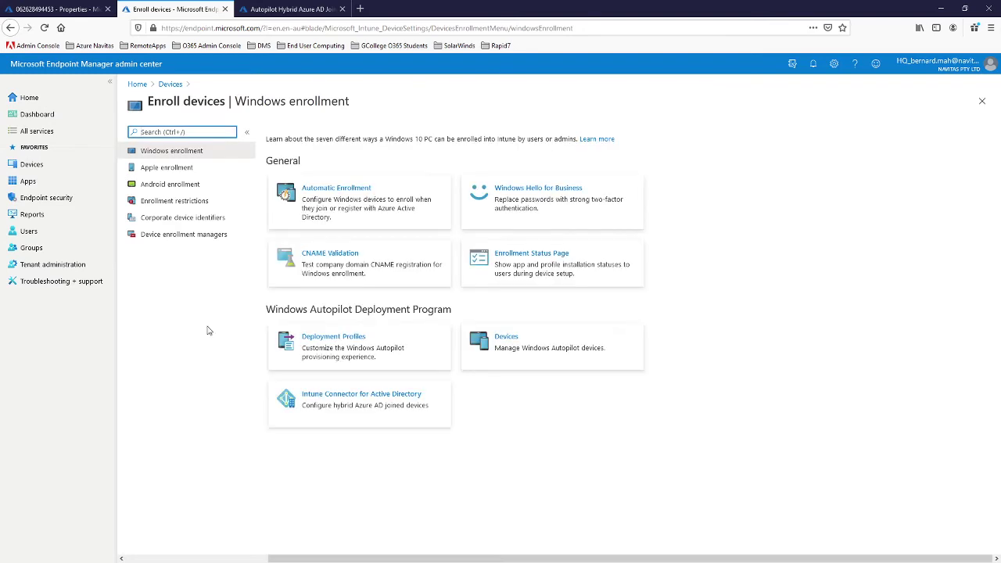
{"action": "left_click", "coordinate": [319, 368]}
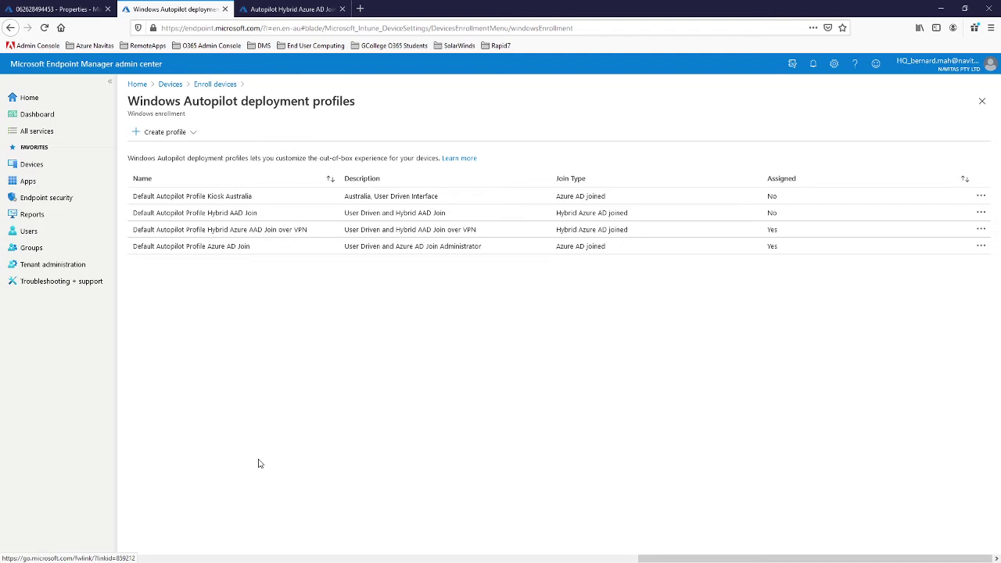
{"action": "left_click", "coordinate": [241, 232]}
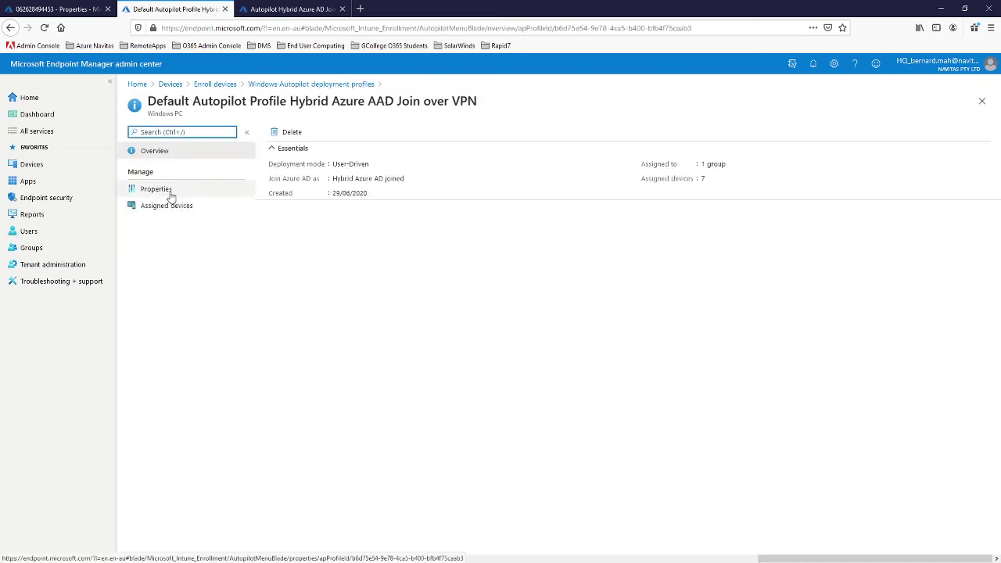
{"action": "left_click", "coordinate": [168, 194]}
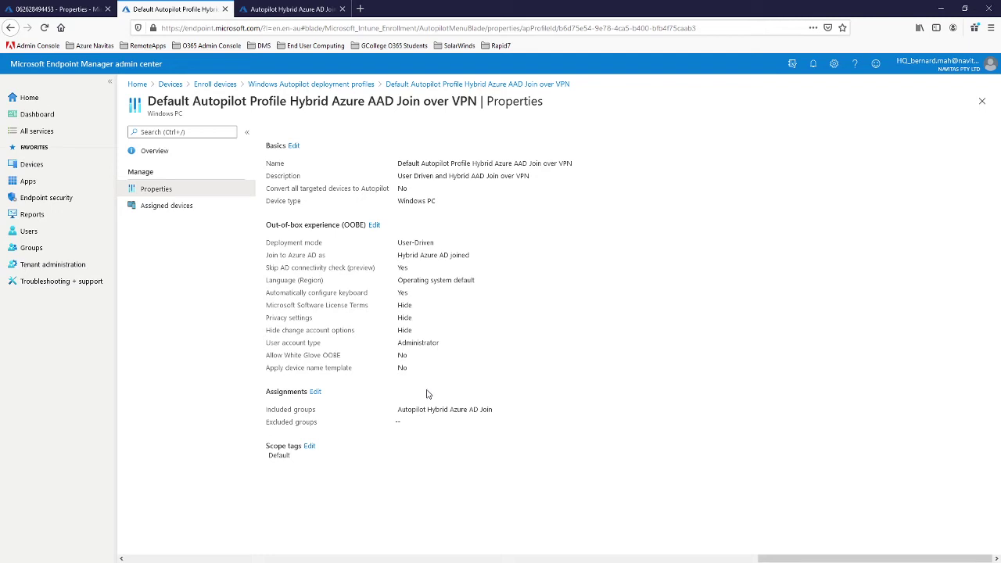
- Examine the Default Autopilot Profile Azure AD Join properties on a separate page, including its device name template
{"action": "right_click", "coordinate": [313, 84]}
{"action": "left_click", "coordinate": [336, 93]}
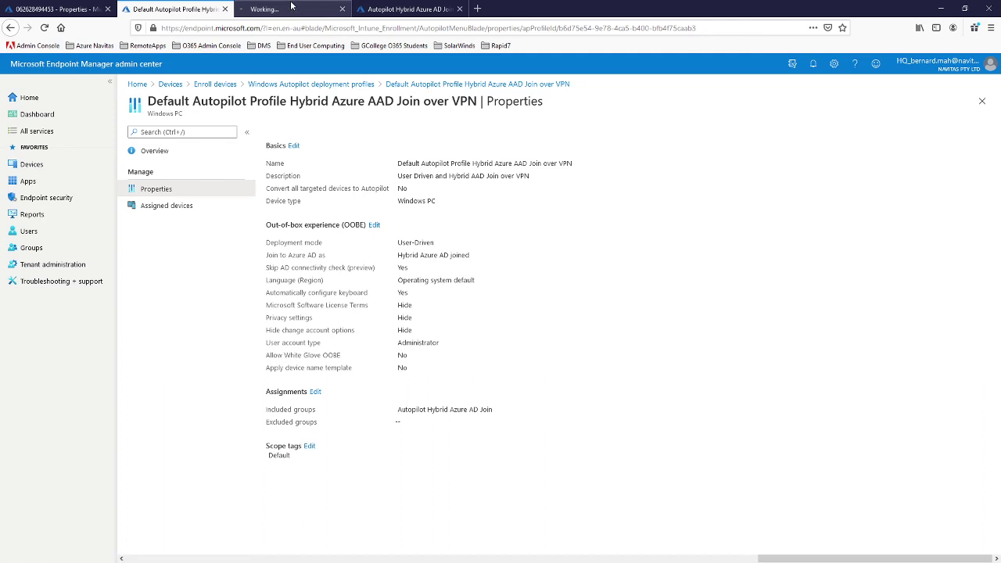
{"action": "left_click", "coordinate": [291, 8]}
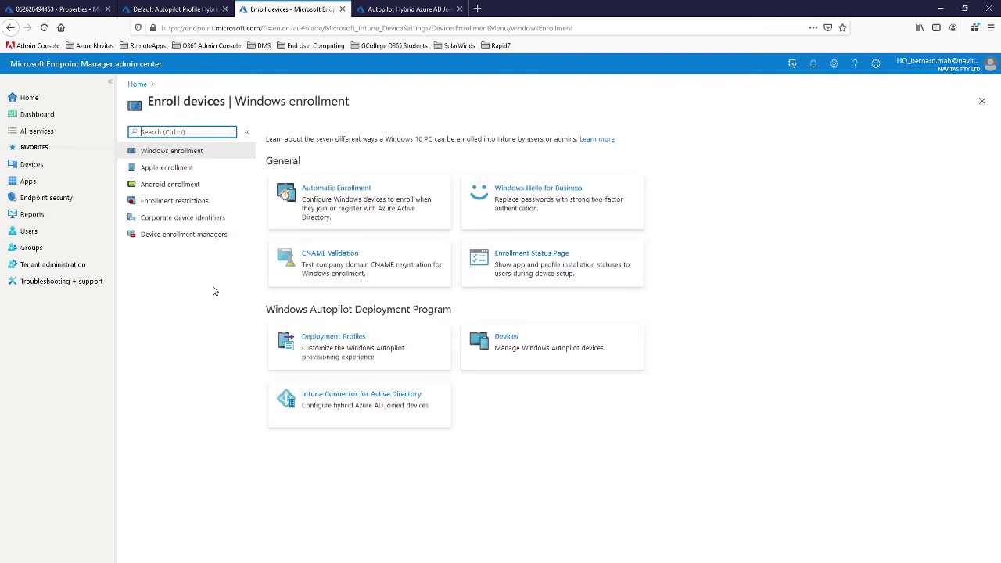
{"action": "left_click", "coordinate": [316, 350]}
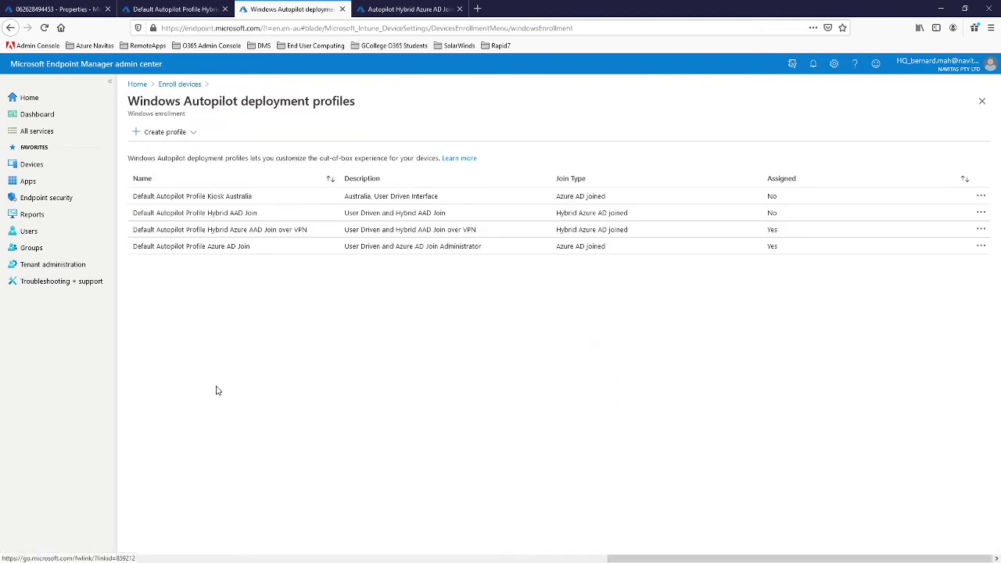
{"action": "left_click", "coordinate": [208, 247]}
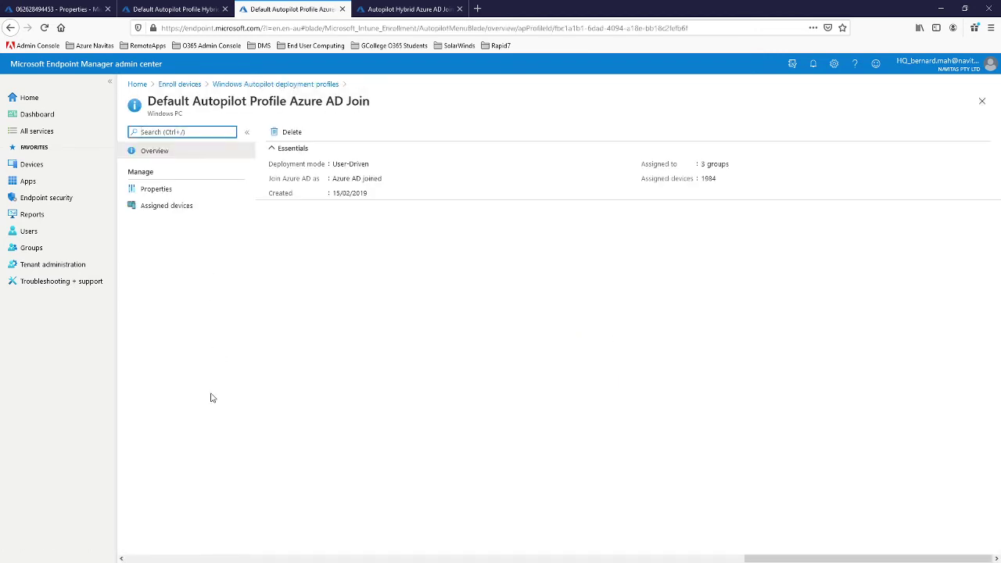
{"action": "left_click", "coordinate": [160, 188]}
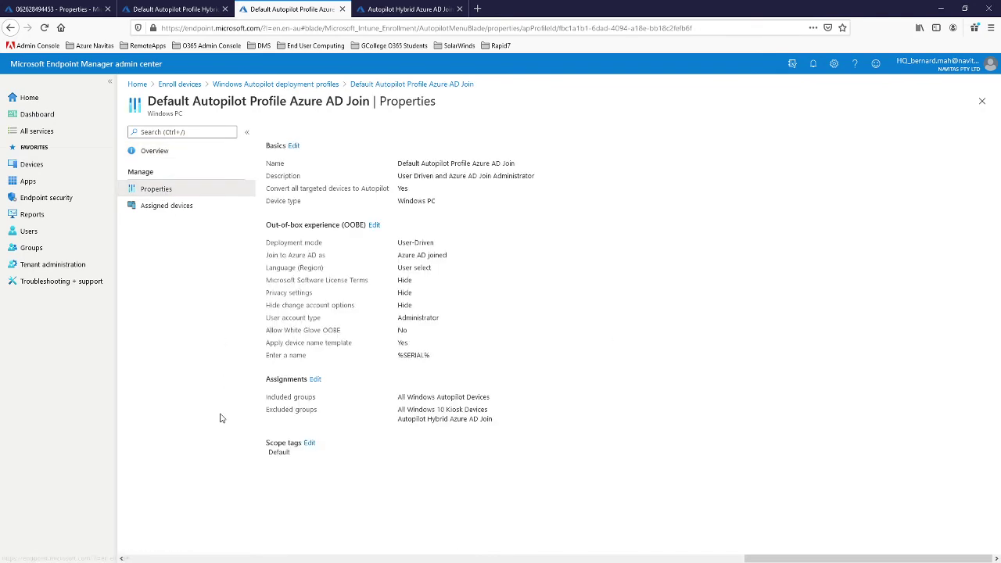
{"action": "left_click_drag", "start_coordinate": [264, 359], "coordinate": [433, 357]}
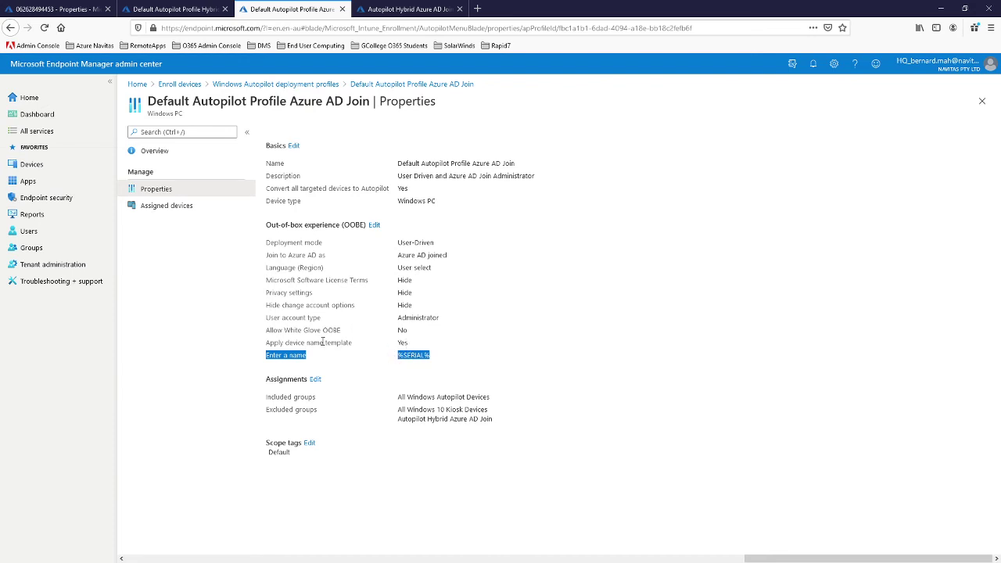
- Search the configuration profiles for "domain" and examine the computer name prefix and domain name in the Global (OSD) Domain Join properties
{"action": "right_click", "coordinate": [43, 160]}
{"action": "left_click", "coordinate": [79, 165]}
{"action": "left_click", "coordinate": [399, 8]}
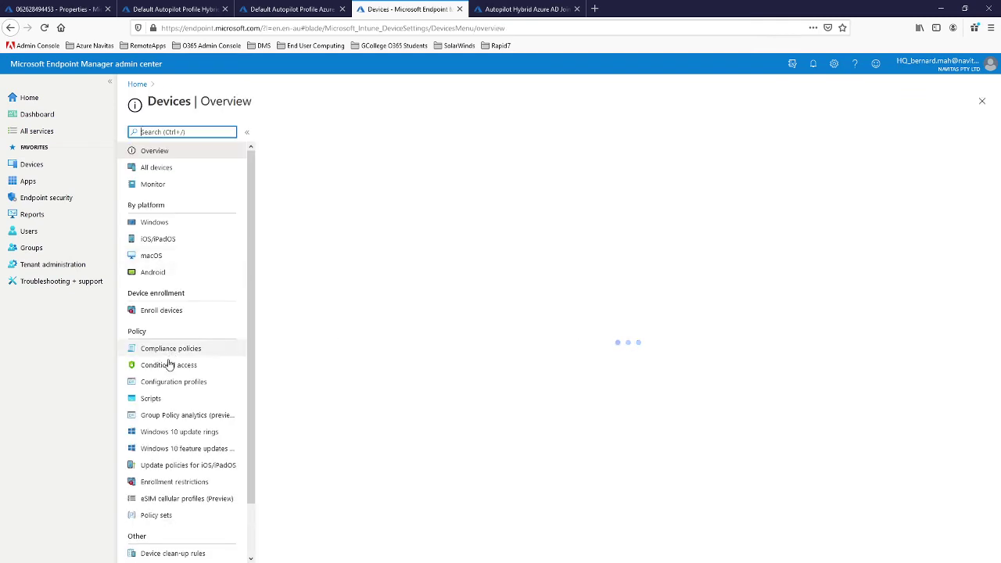
{"action": "left_click", "coordinate": [169, 384]}
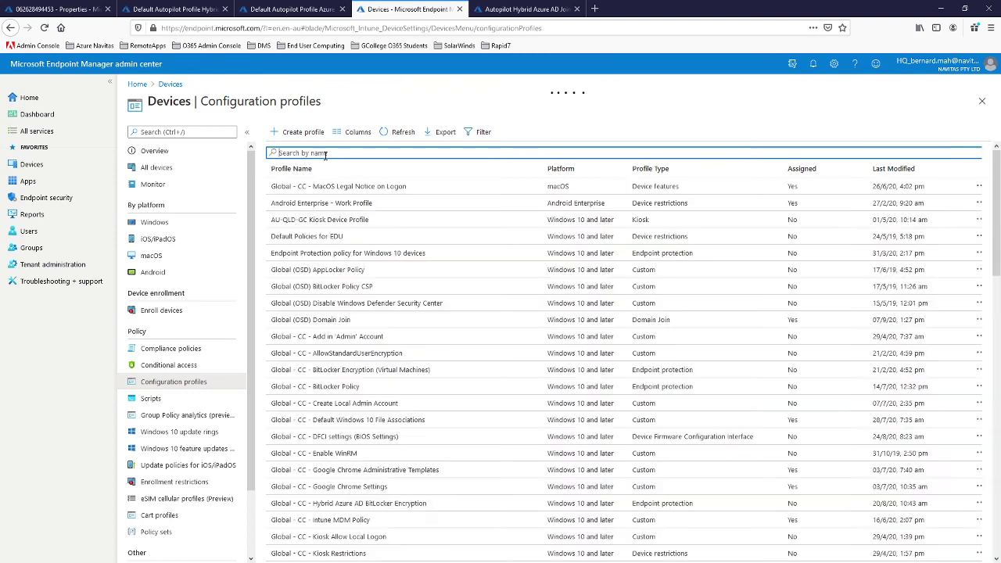
{"action": "type", "text": "domain"}
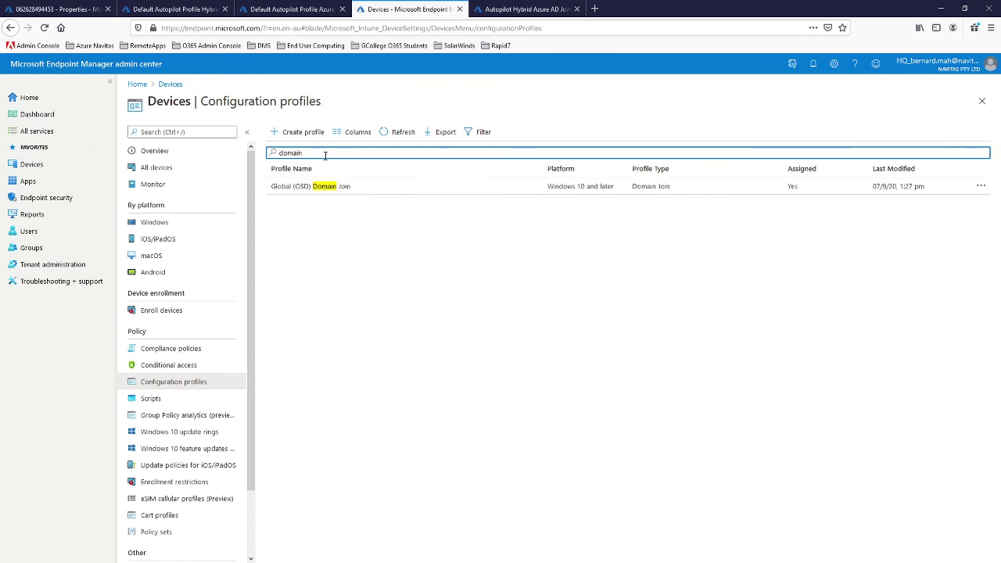
{"action": "left_click", "coordinate": [290, 192]}
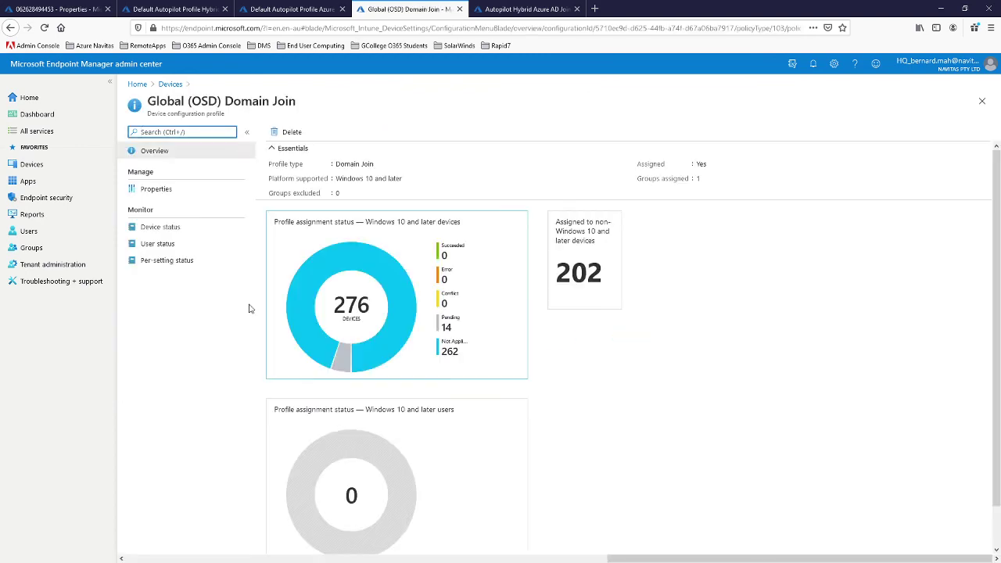
{"action": "left_click", "coordinate": [177, 190]}
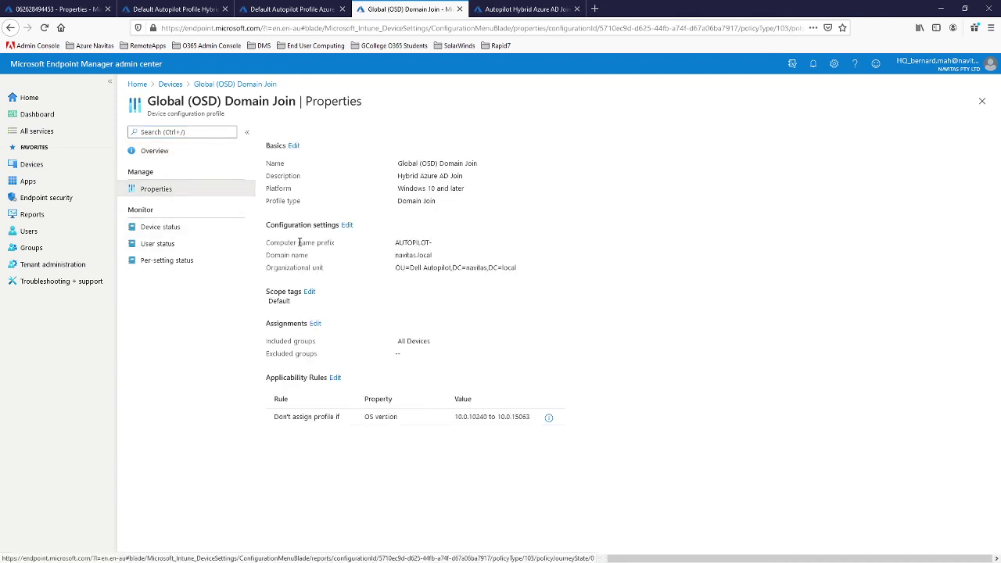
{"action": "left_click_drag", "start_coordinate": [395, 244], "coordinate": [427, 241]}
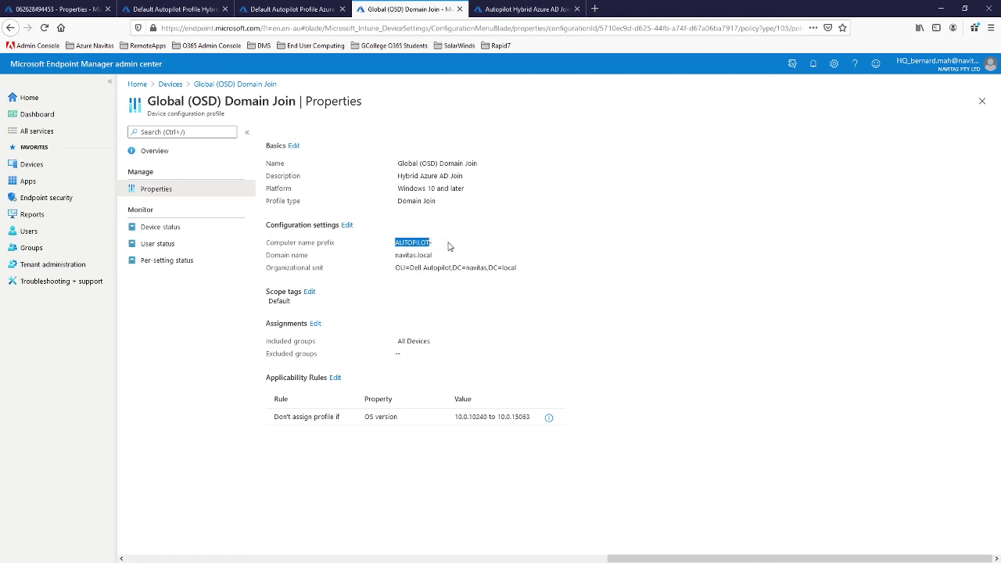
{"action": "left_click_drag", "start_coordinate": [391, 256], "coordinate": [436, 259]}
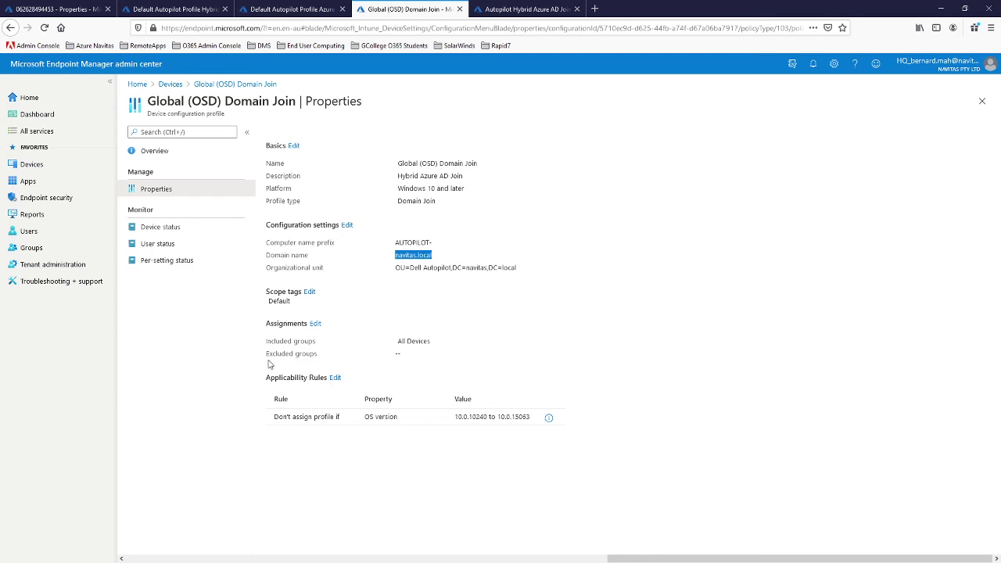
- Return to the Windows Autopilot devices, refresh the list and recheck the Surface Pro 7's assigned profile
{"action": "left_click", "coordinate": [65, 6]}
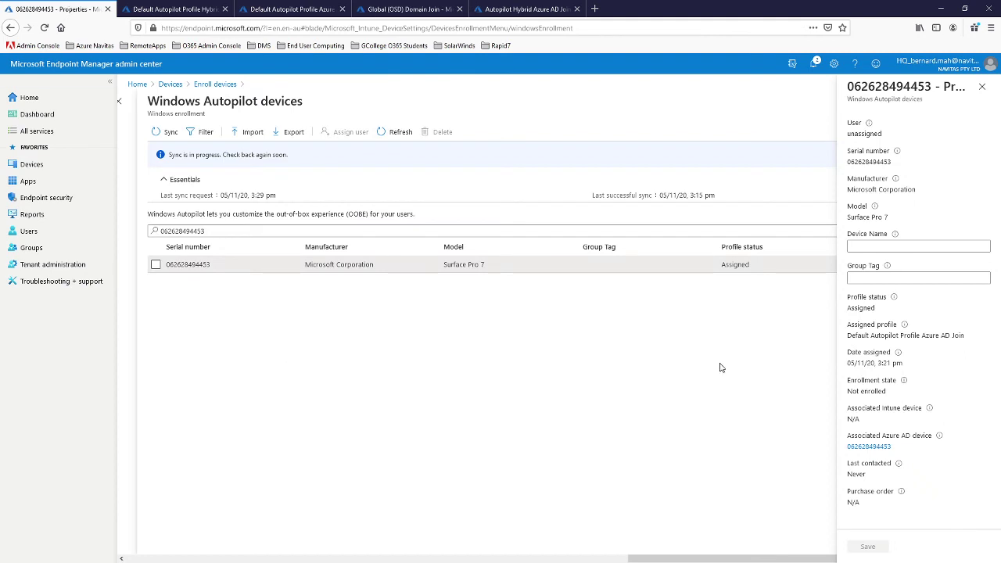
{"action": "left_click", "coordinate": [390, 134]}
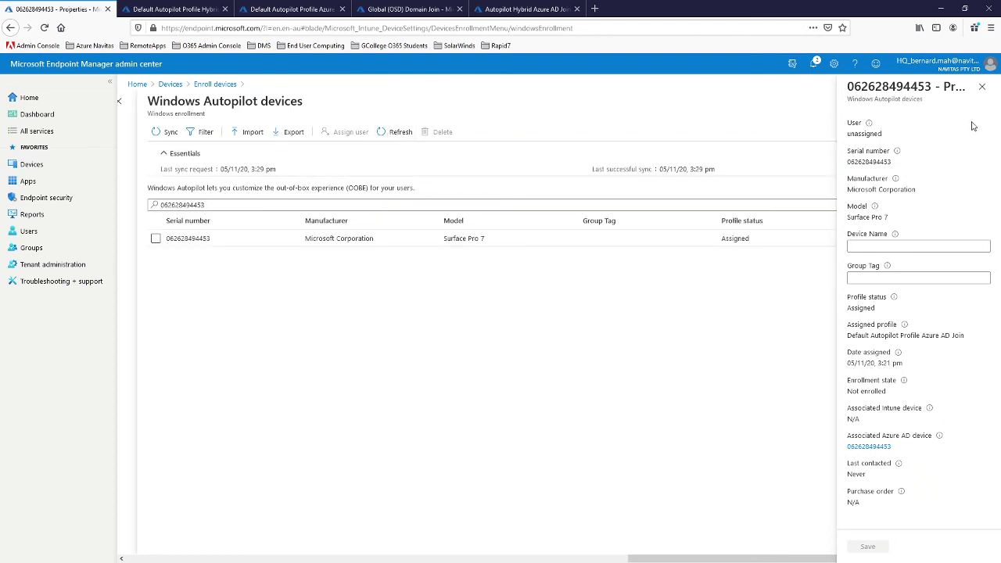
{"action": "left_click", "coordinate": [981, 86]}
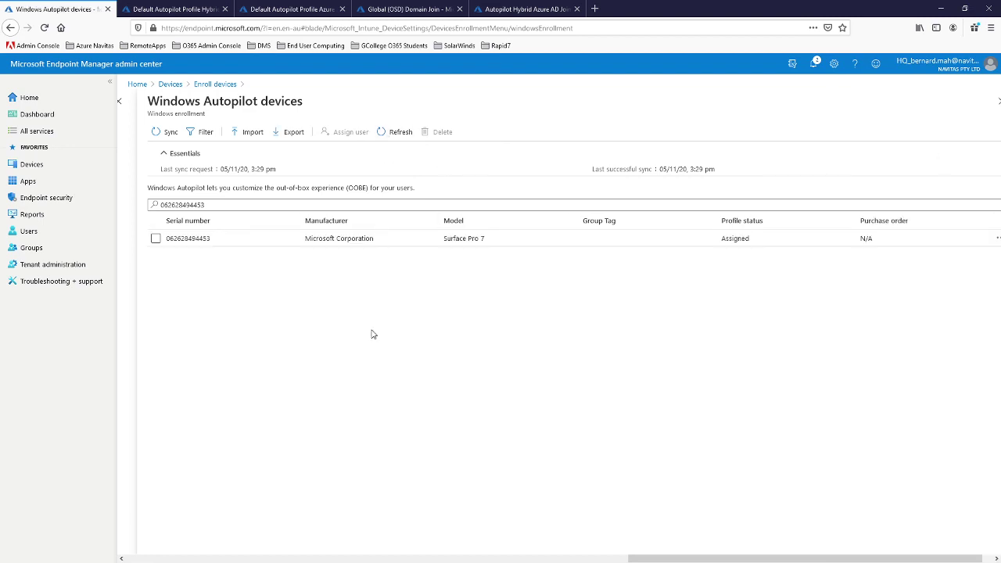
{"action": "left_click", "coordinate": [463, 243]}
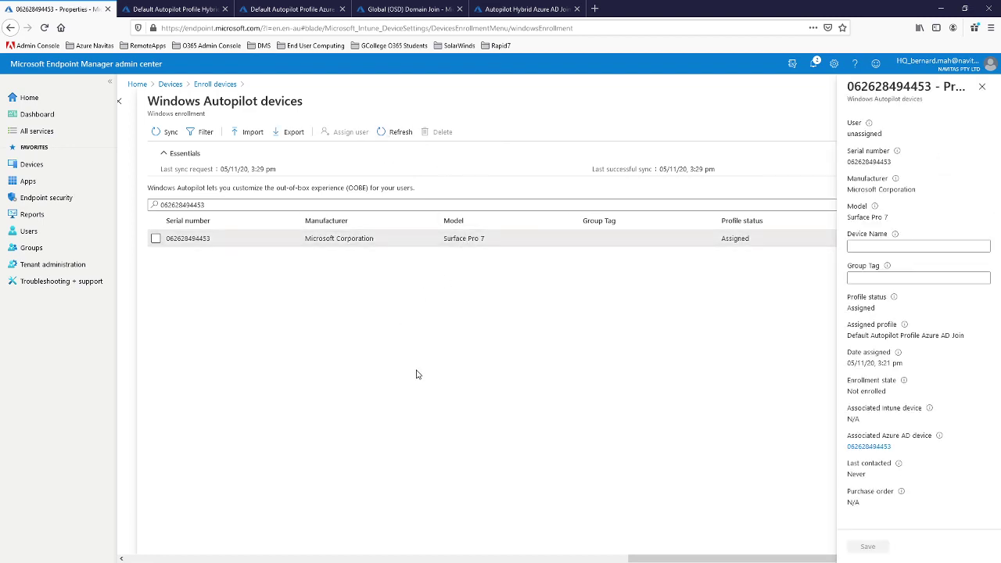
{"action": "left_click", "coordinate": [981, 86]}
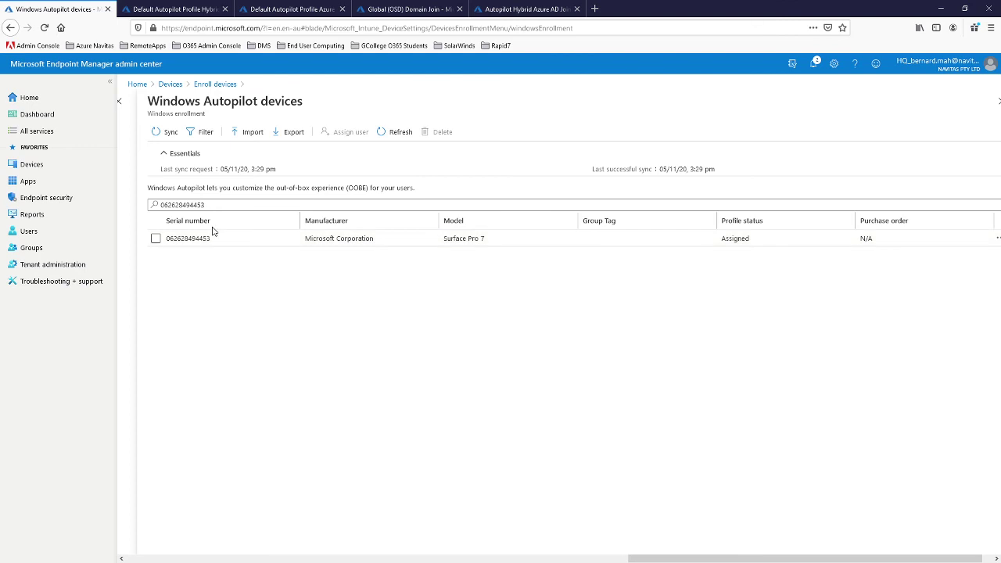
- Try to sync the Autopilot devices again, refresh the list and reopen the Surface Pro 7's properties
{"action": "left_click", "coordinate": [170, 132]}
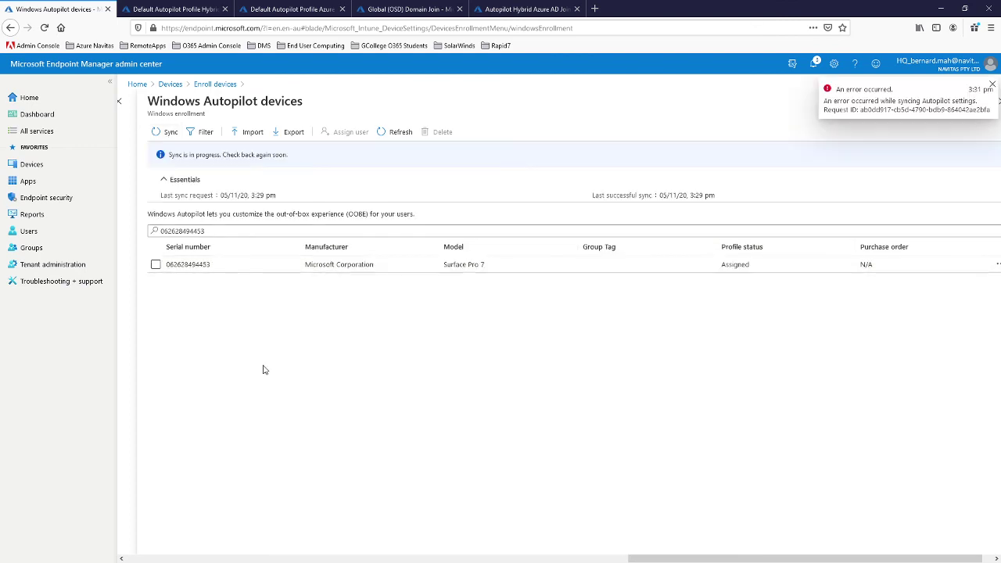
{"action": "left_click", "coordinate": [391, 134]}
{"action": "left_click", "coordinate": [992, 85]}
{"action": "left_click", "coordinate": [391, 129]}
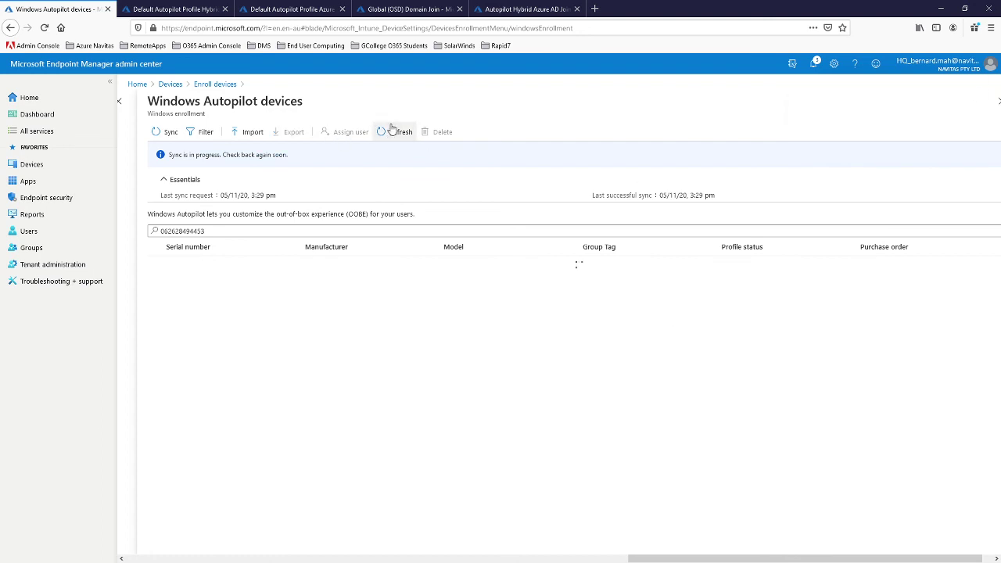
{"action": "left_click", "coordinate": [499, 272]}
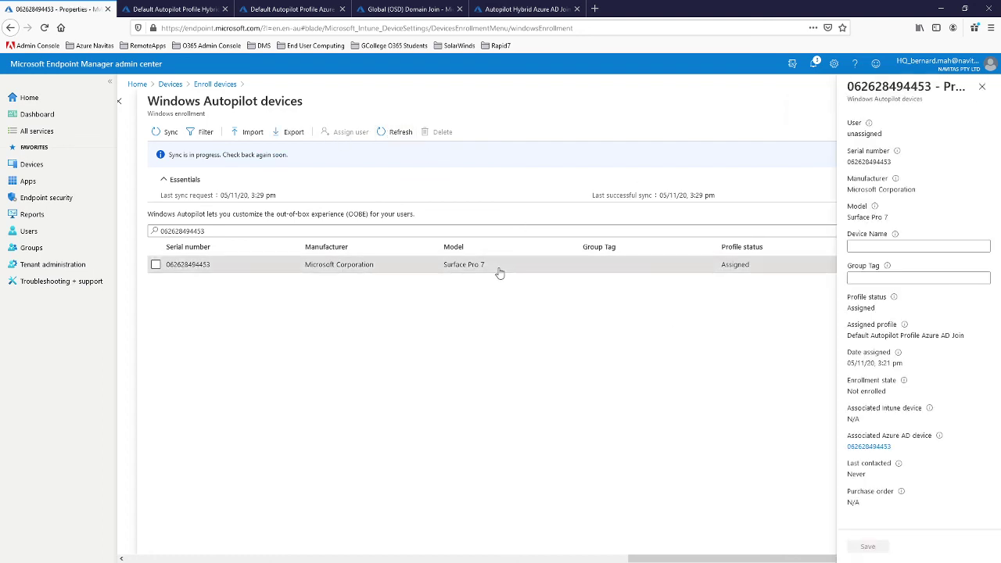